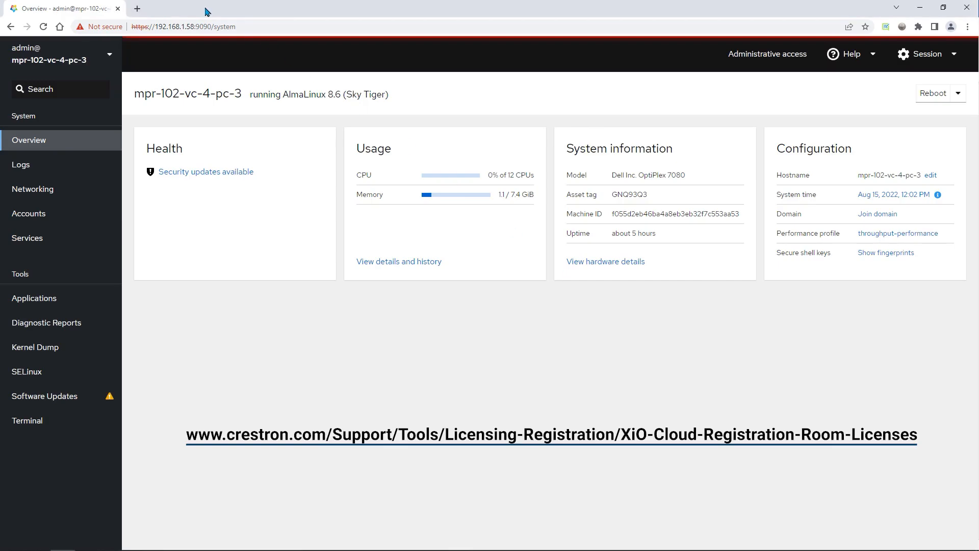
left_click(137, 10)
type("https://portal.crestron.io")
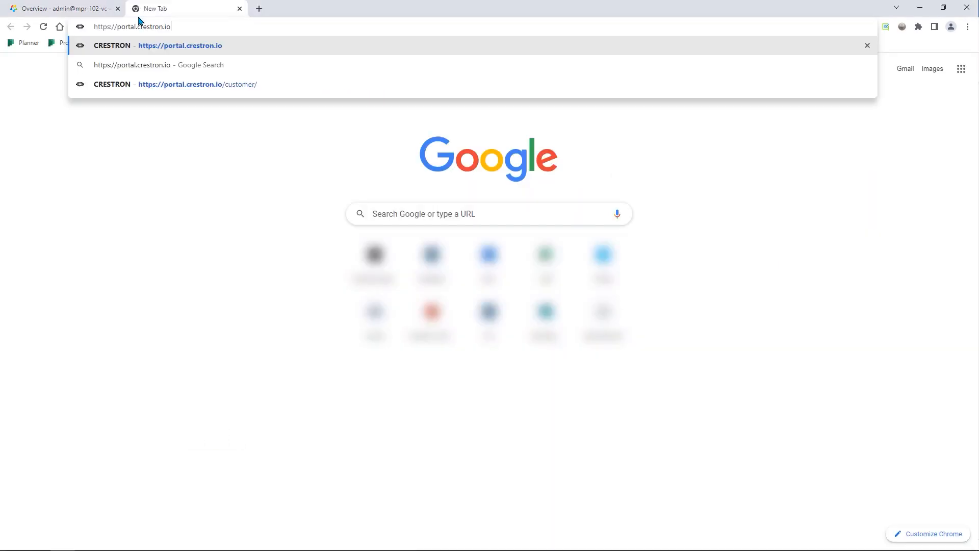
left_click(98, 39)
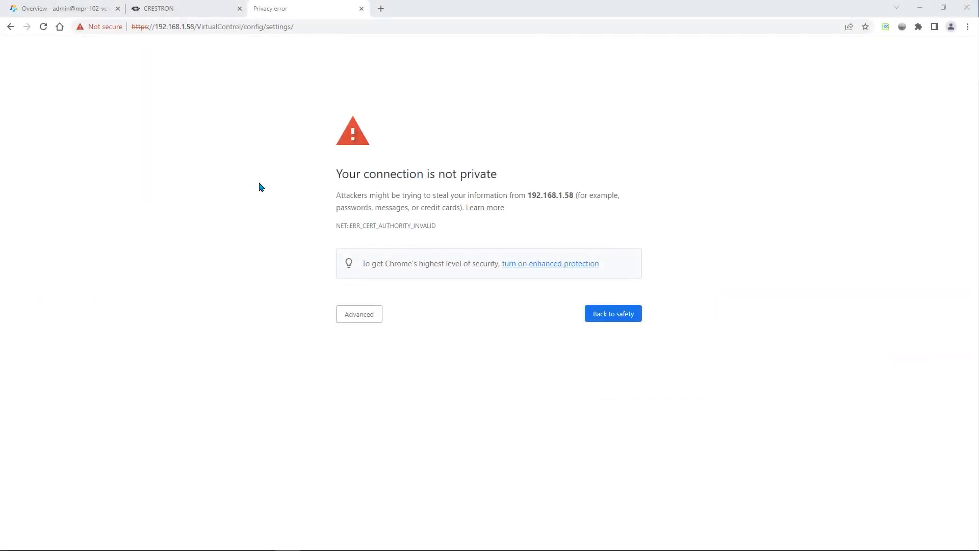
- Bypass the certificate privacy warning and proceed to the Virtual Control settings page at 192.168.1.58
left_click(250, 188)
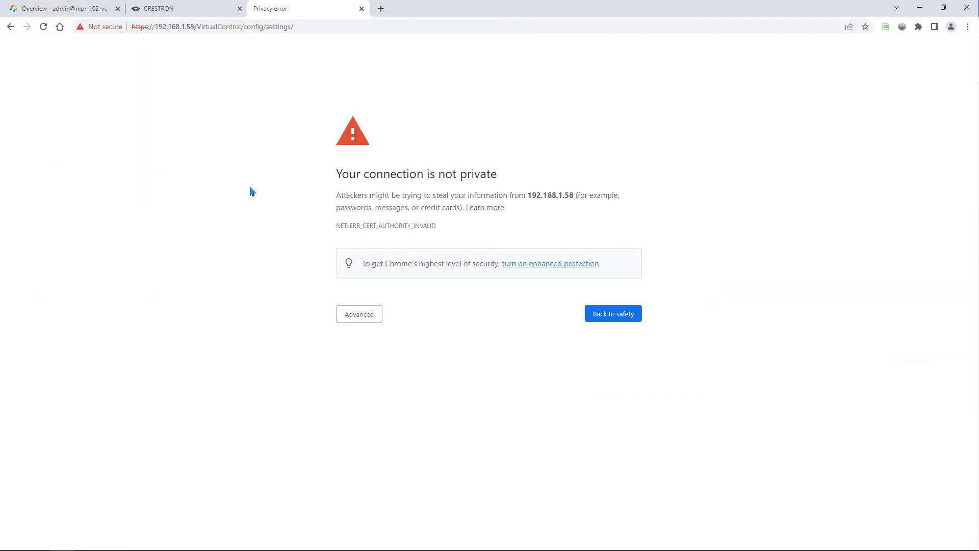
left_click(370, 318)
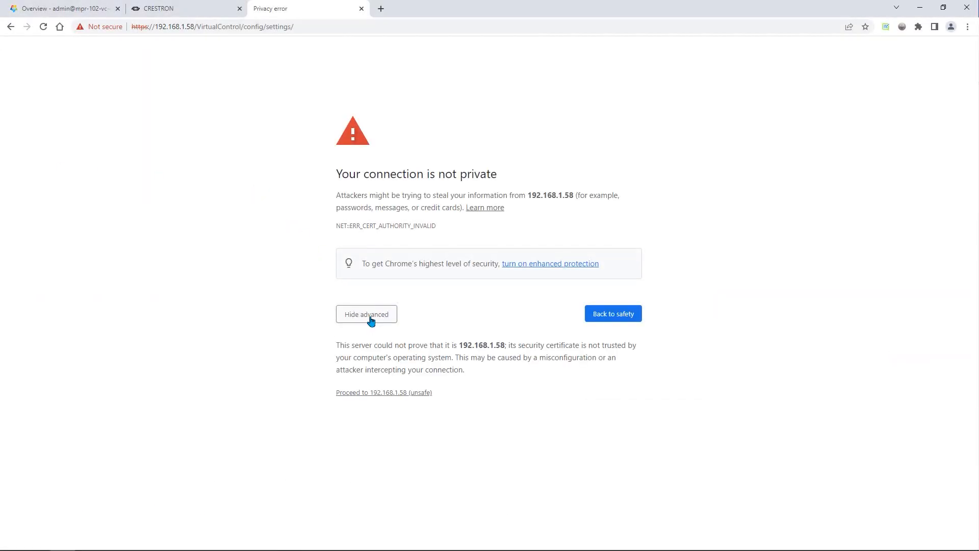
left_click(377, 394)
left_click(376, 393)
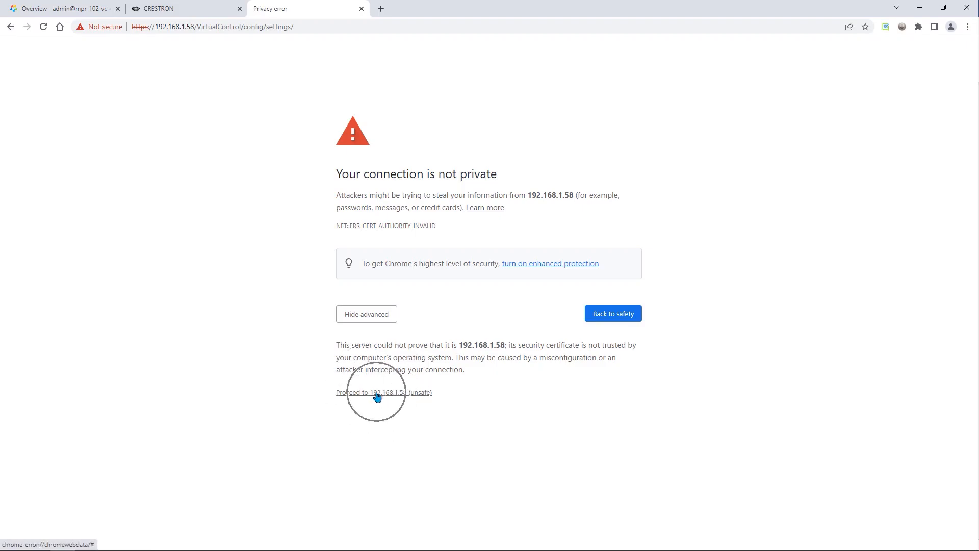
left_click(377, 394)
left_click(377, 393)
left_click(376, 394)
- Sign in to the Virtual Control server as admin with the account password and expand the Device Info section
type("admi")
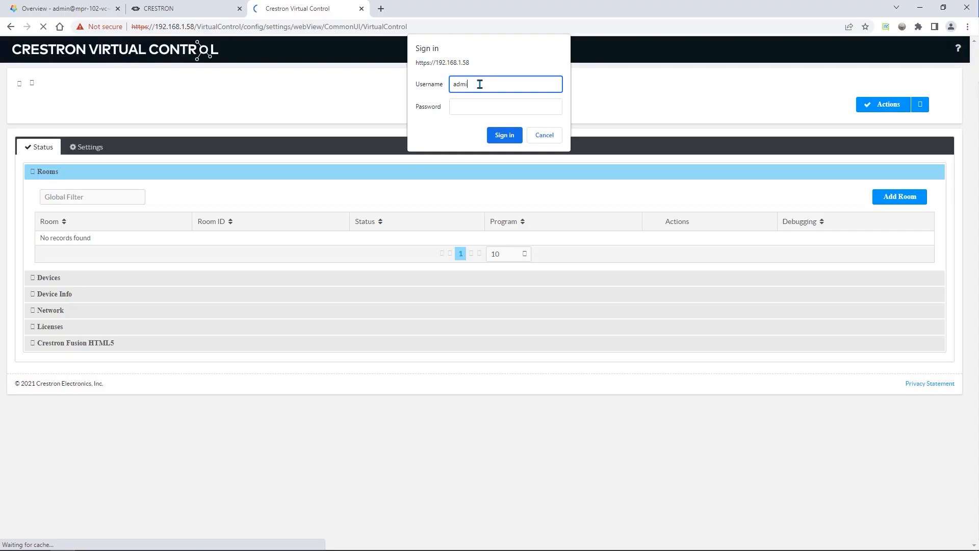
type("n")
key("Tab")
type("•••••••••••••")
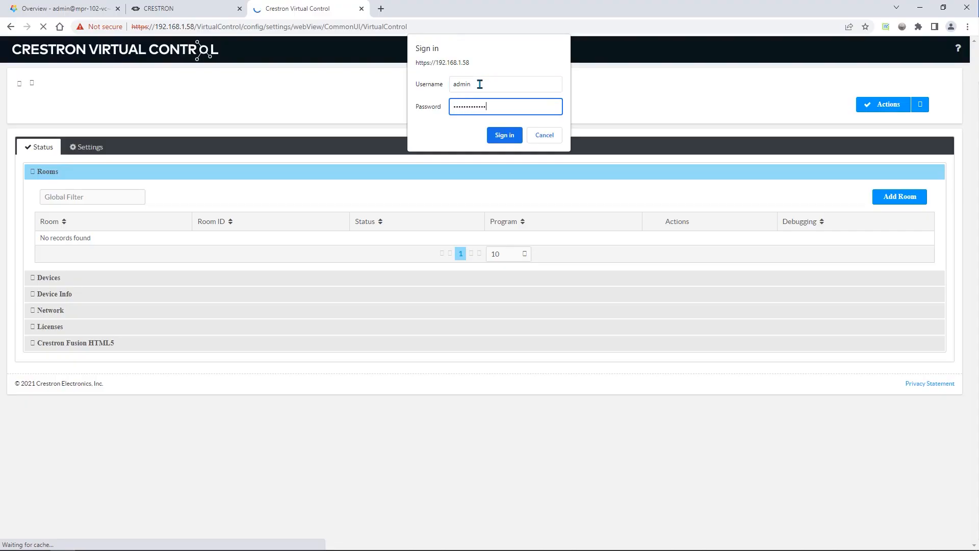
left_click(502, 135)
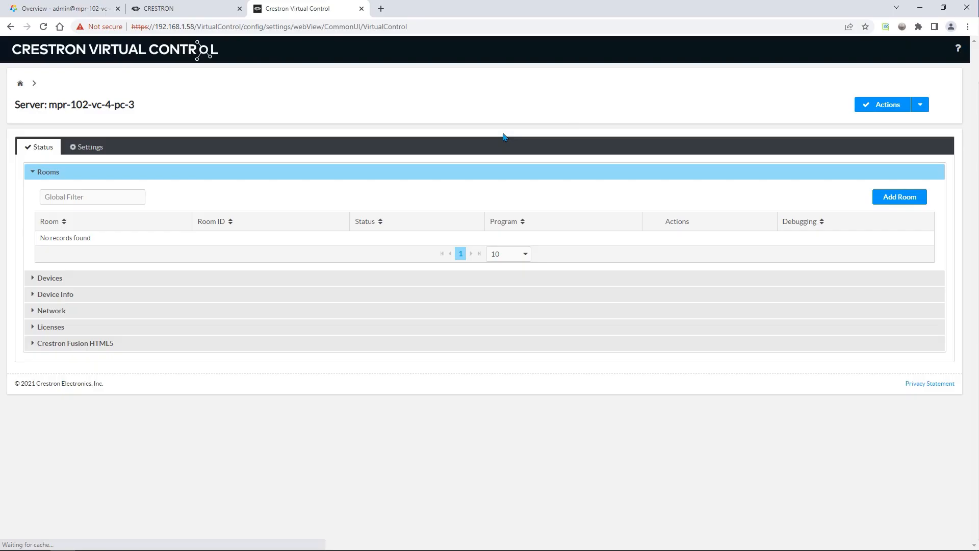
left_click(69, 296)
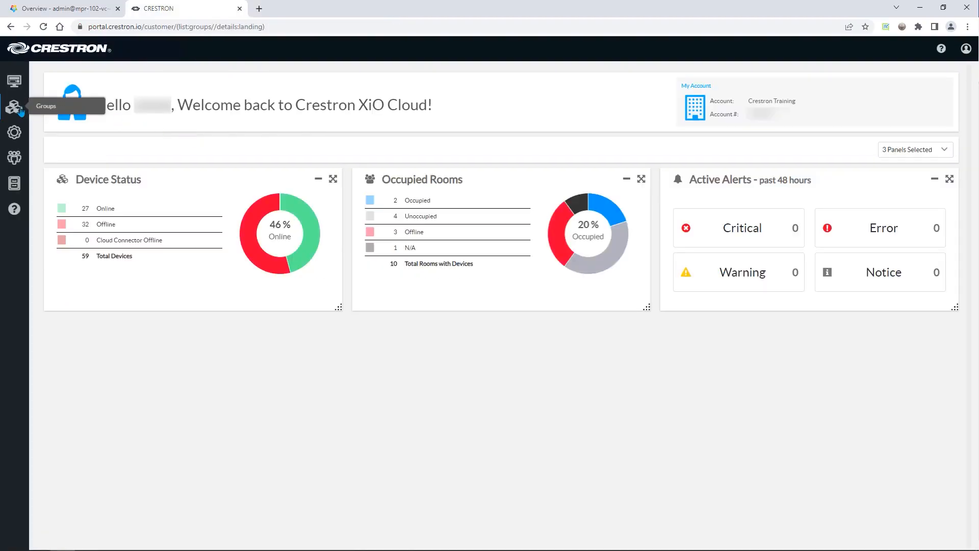
- In the XiO Cloud portal's groups environment, open the Claim Device form for a single device
left_click(19, 111)
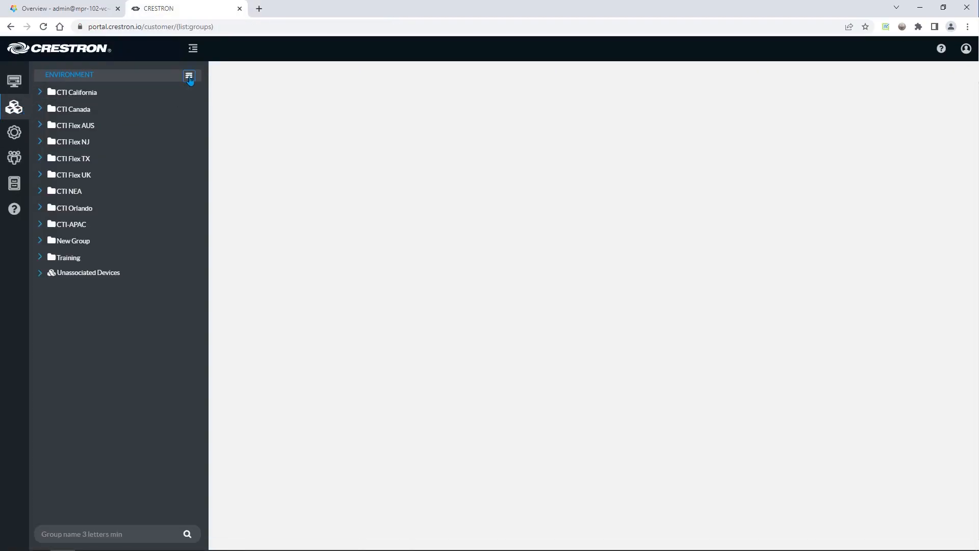
left_click(189, 77)
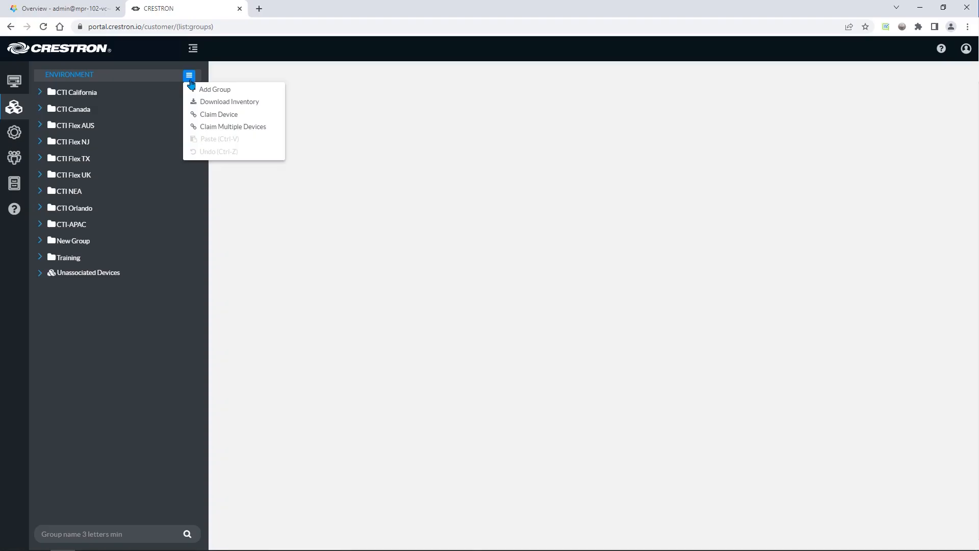
left_click(244, 120)
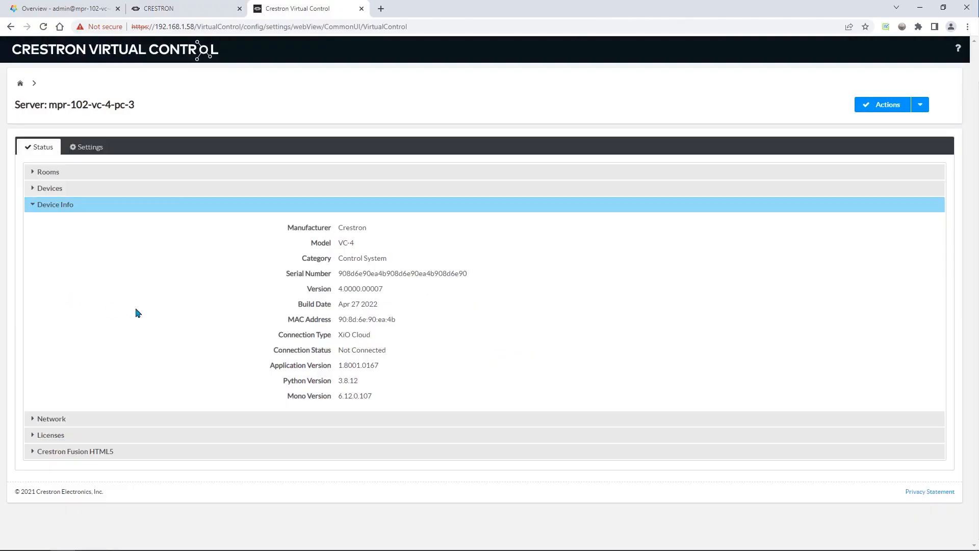
- Copy the VC-4 serial number from the Virtual Control device info into the Serial Number field of the portal's Claim Device form
left_click(304, 279)
left_click(317, 323)
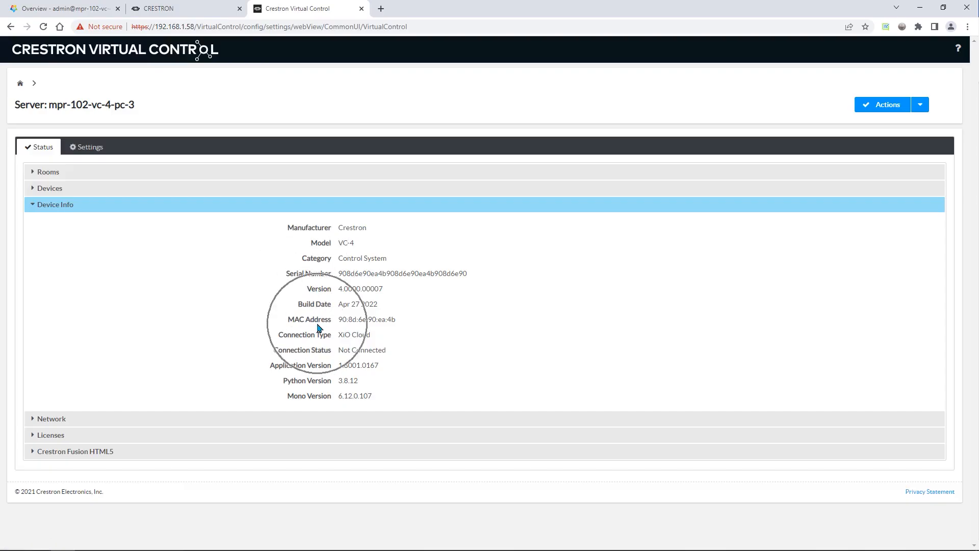
double_click(367, 272)
right_click(366, 273)
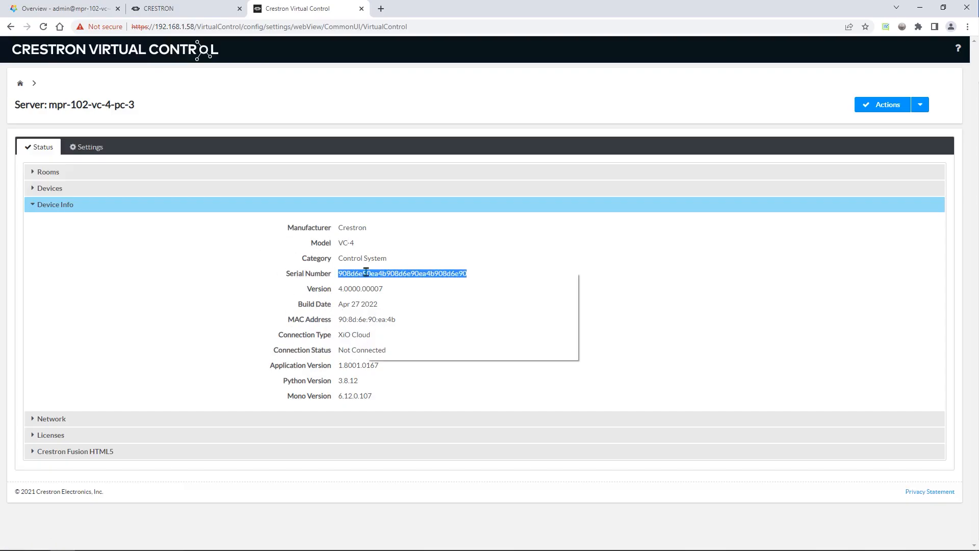
left_click(423, 278)
left_click(186, 3)
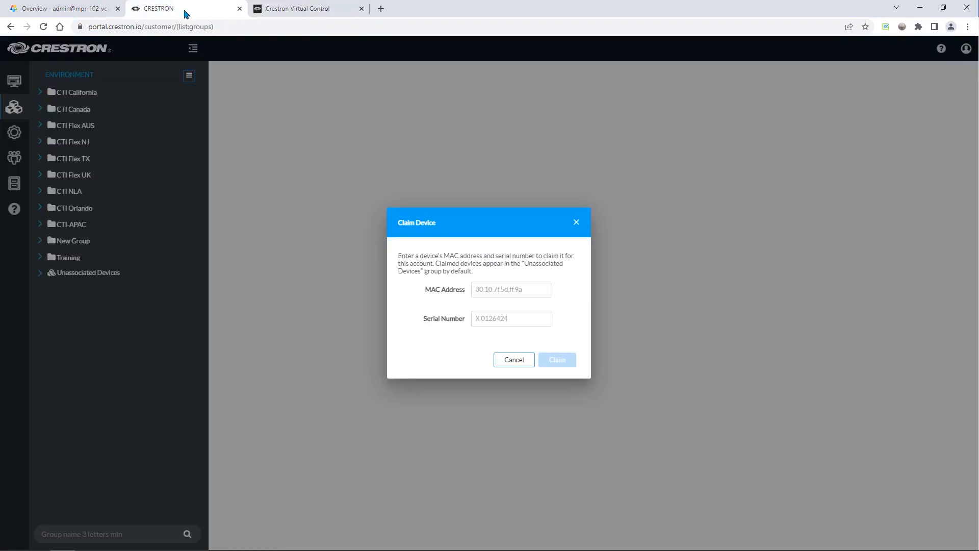
left_click(481, 317)
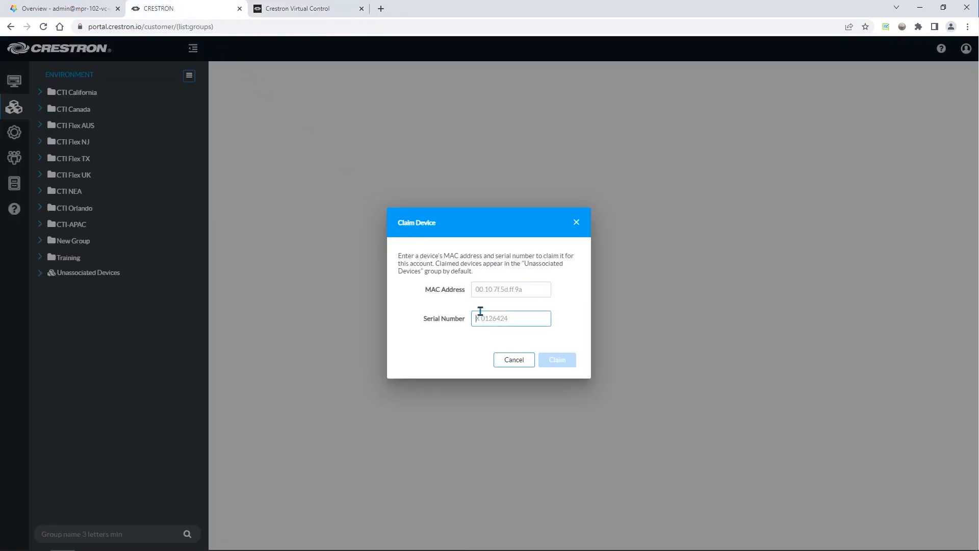
key("ctrl+v")
- Copy the VC-4 MAC address from the Virtual Control device info into the MAC Address field of the Claim Device form
left_click(293, 8)
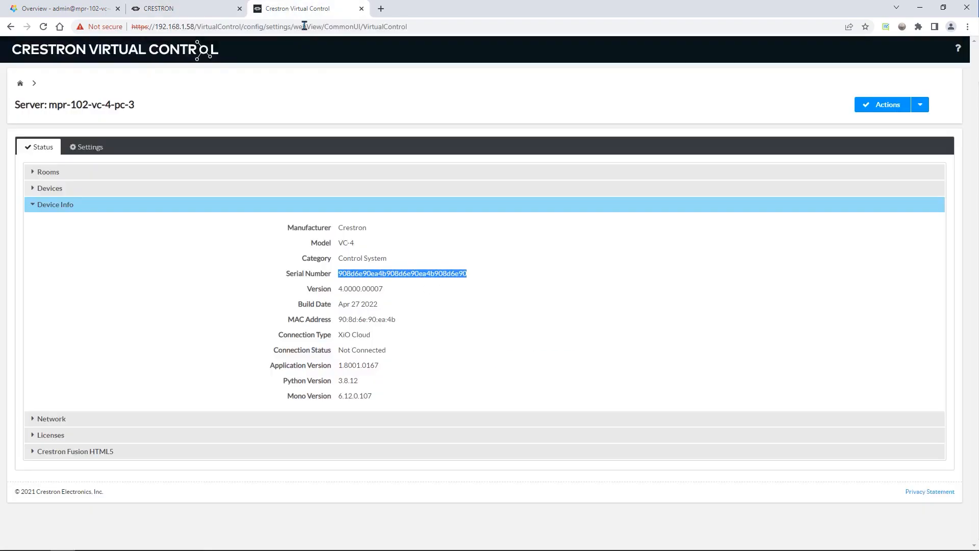
double_click(362, 317)
right_click(360, 319)
left_click(378, 326)
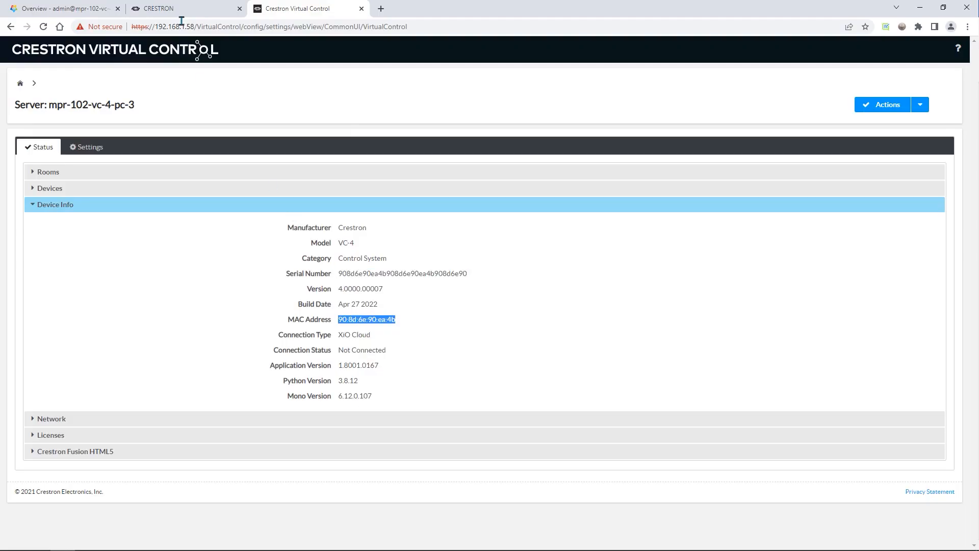
left_click(179, 12)
left_click(517, 290)
key("ctrl+v")
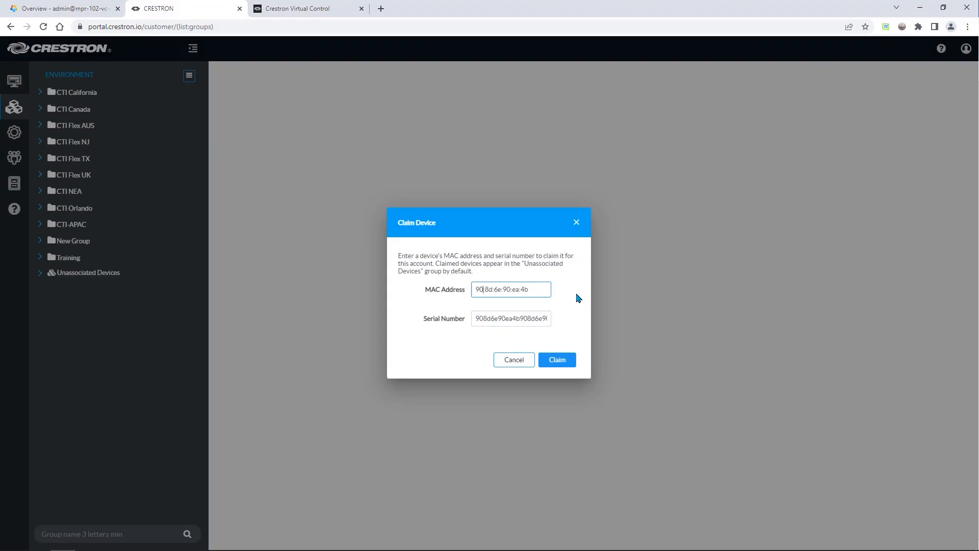
- Replace the colon separators in the entered MAC address with periods
key("Delete")
type(".")
key("Right")
key("Right")
key("Delete")
type(".")
key("Right")
key("Right")
key("Delete")
type(".8d.")
key("Right")
key("Right")
key("Delete")
type(".")
- Claim the device with the entered MAC address and serial number, and close the Claim Device form
left_click(563, 362)
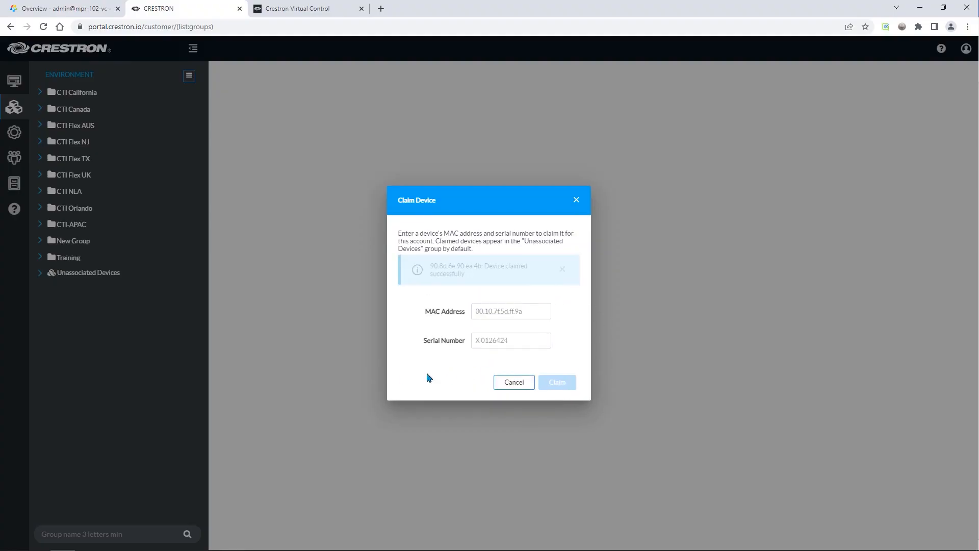
left_click(484, 283)
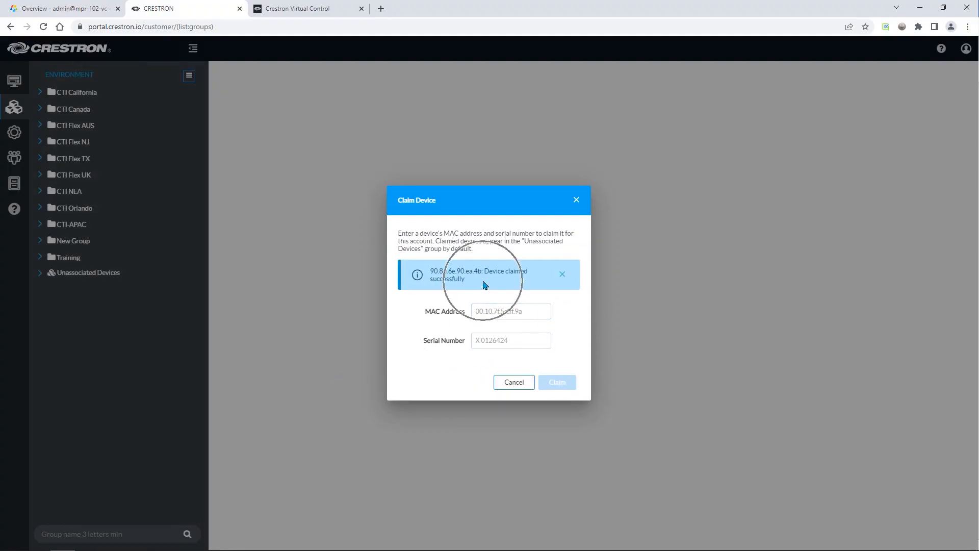
left_click(576, 200)
- Move the claimed VC-4-PC-3 device from Unassociated Devices into the Crestron West Cypress group under CTI California
left_click(40, 274)
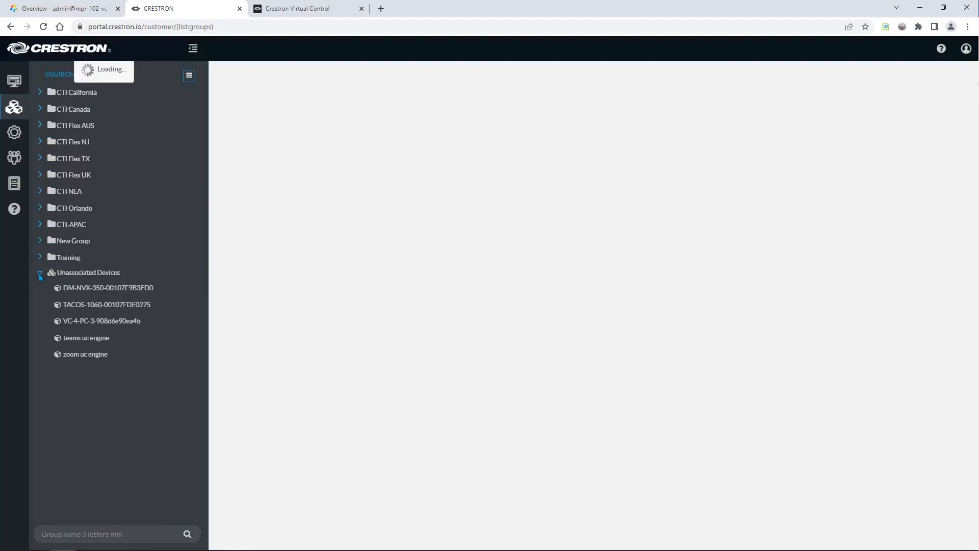
left_click(38, 93)
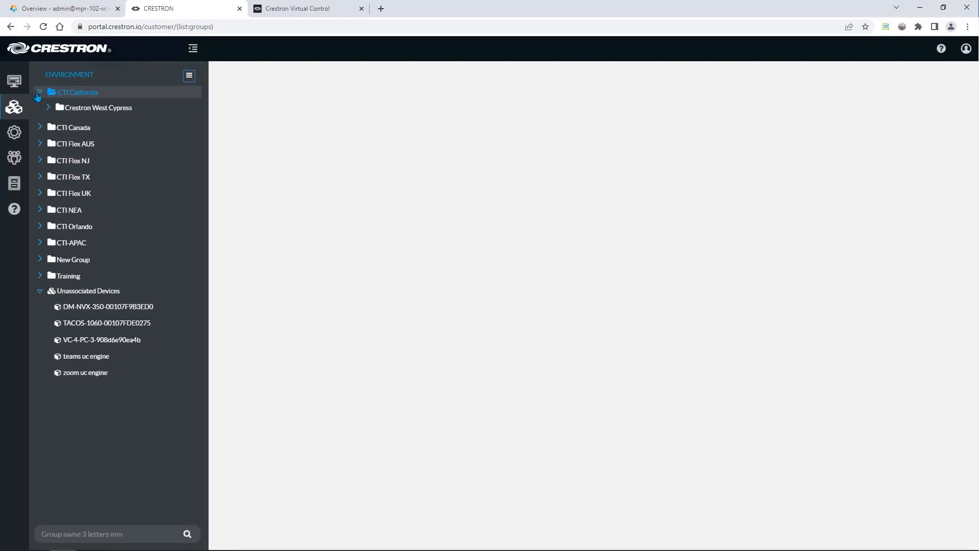
left_click(49, 108)
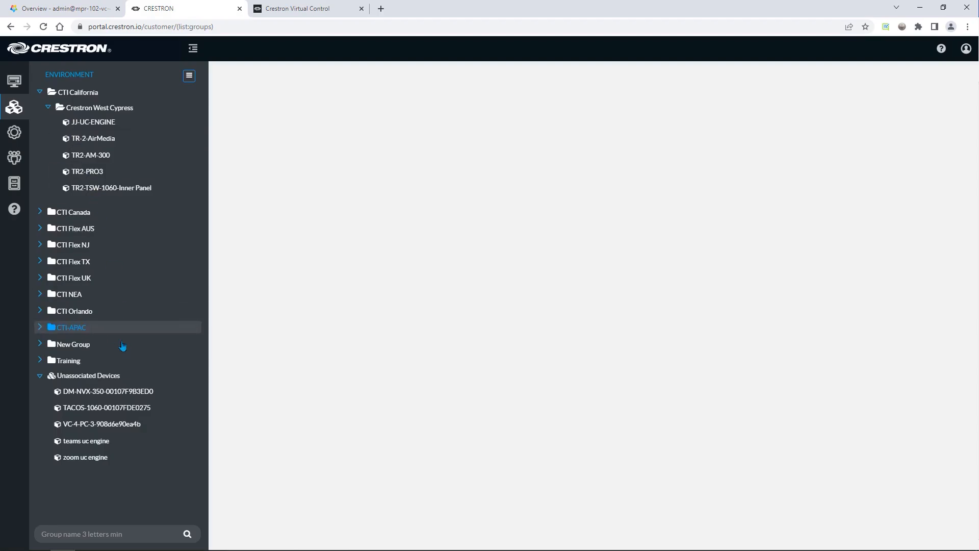
left_click(116, 425)
left_click_drag(117, 341, 115, 109)
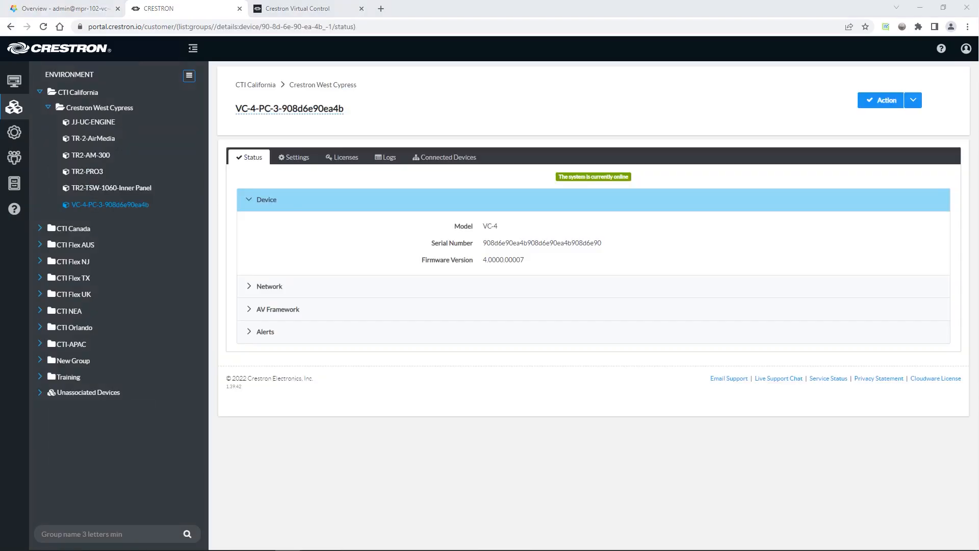
- Open the license list of the VC-4-PC-3 device
left_click(343, 159)
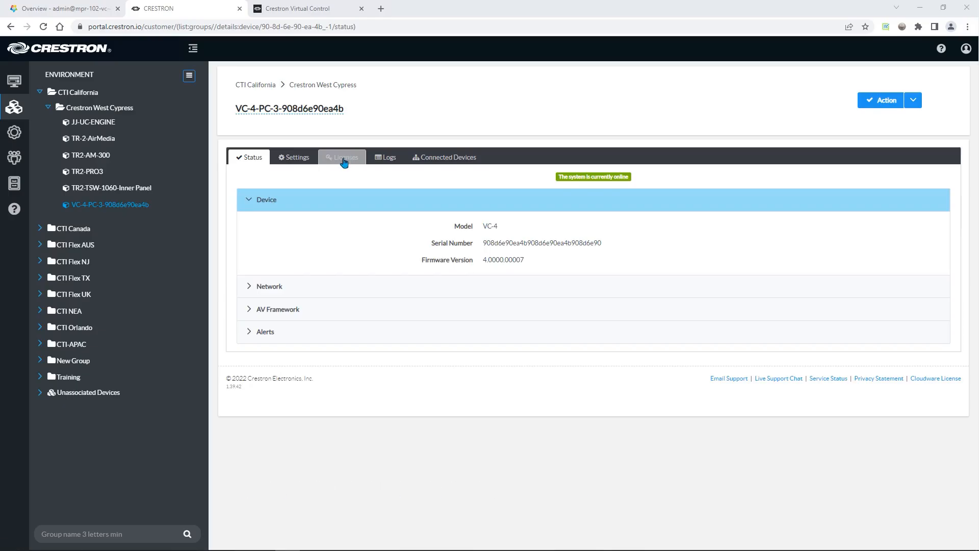
key("ctrl")
key("ctrl")
key("ctrl")
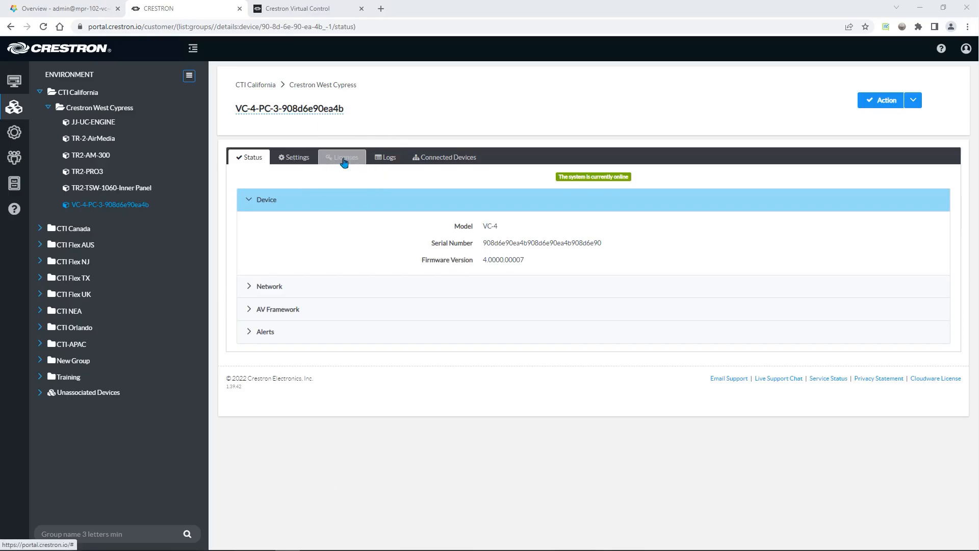
key("ctrl")
key("ctrl")
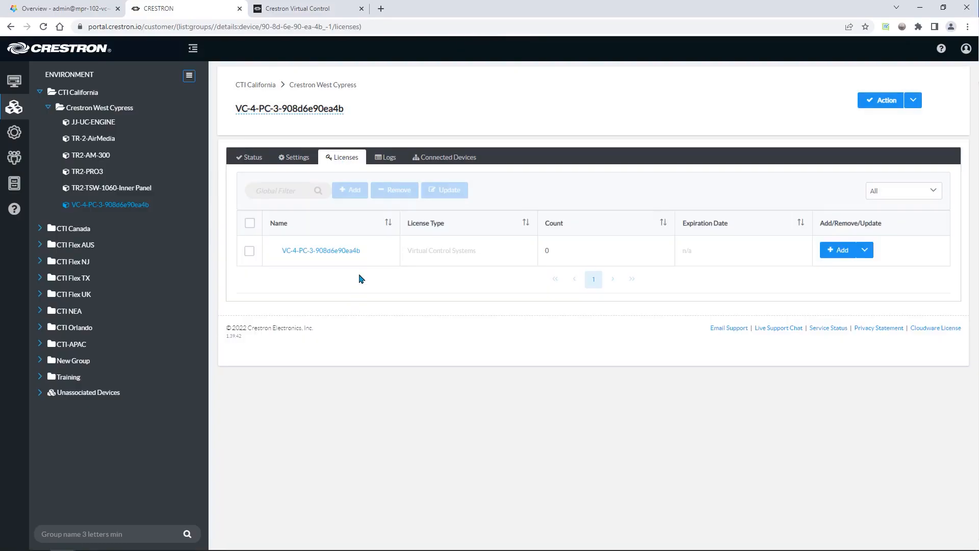
key("ctrl")
key("ctrl")
key("ctrl")
key("ctrl")
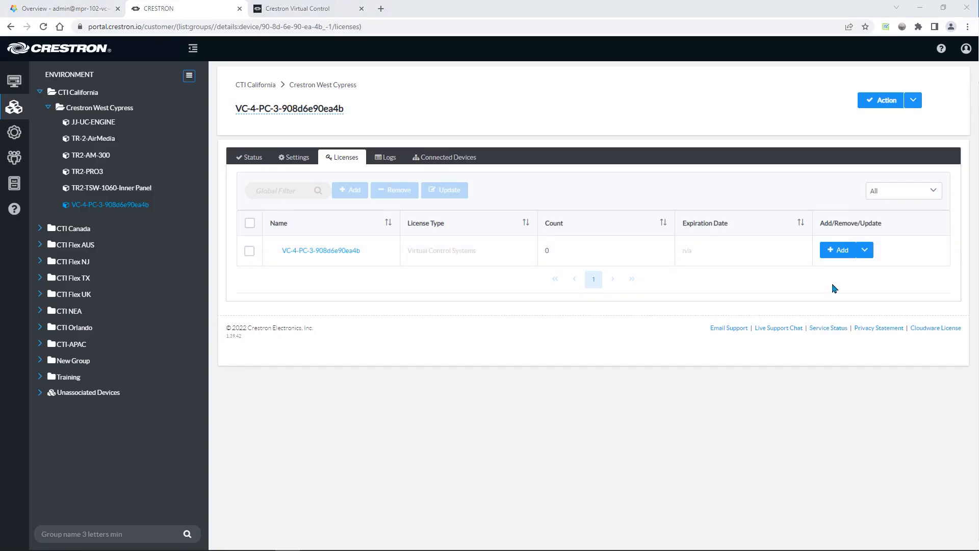
key("ctrl")
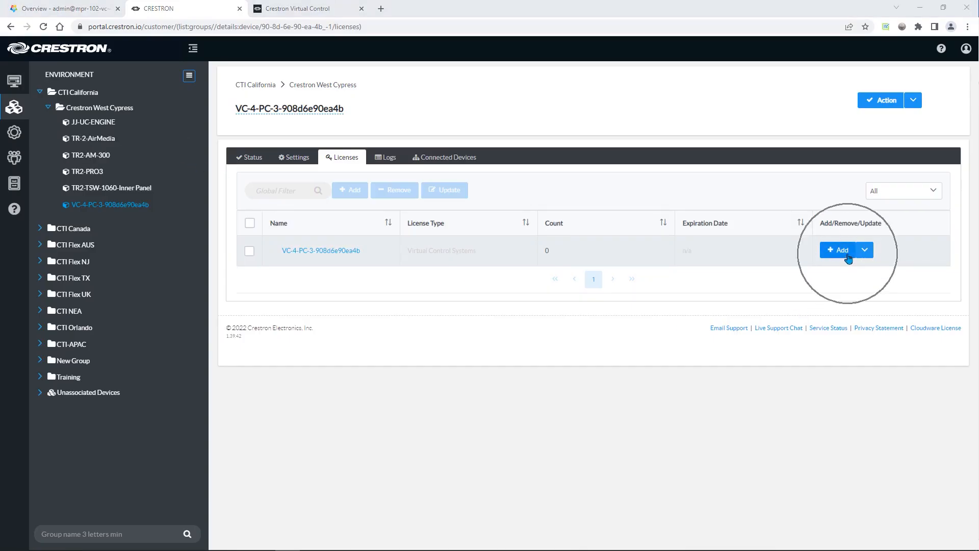
- Add 3 Virtual Control Systems licenses with expiration date Never to the VC-4-PC-3 device
left_click(864, 251)
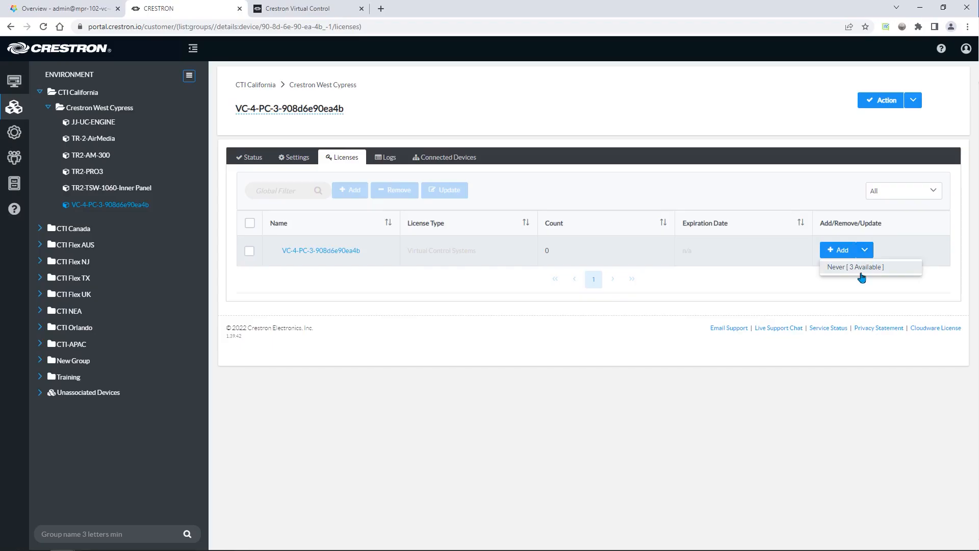
key("ctrl")
left_click(853, 263)
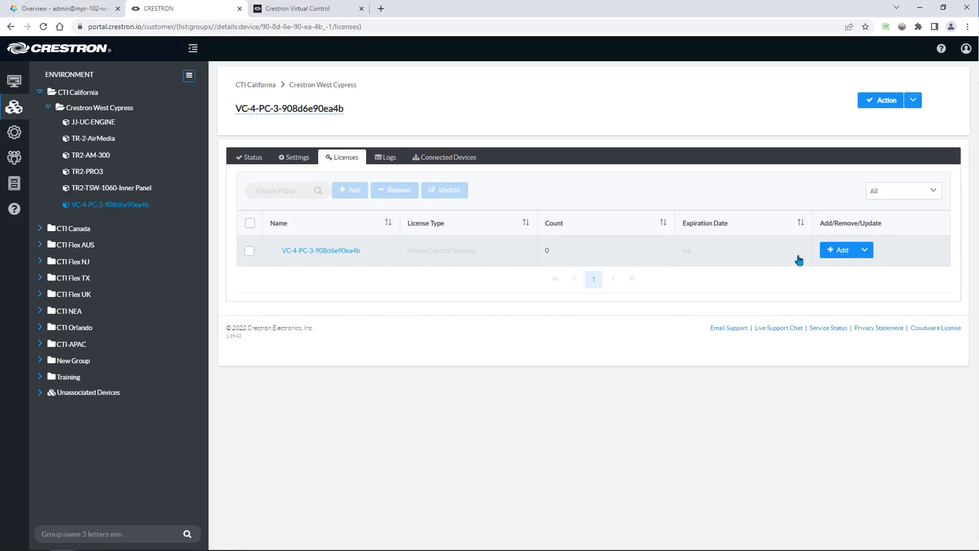
left_click(840, 258)
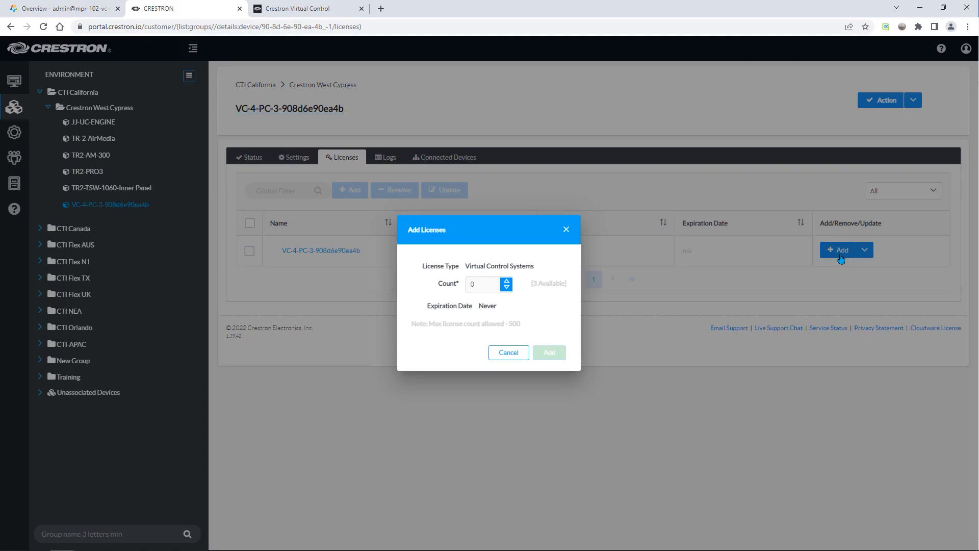
left_click(506, 281)
left_click(507, 281)
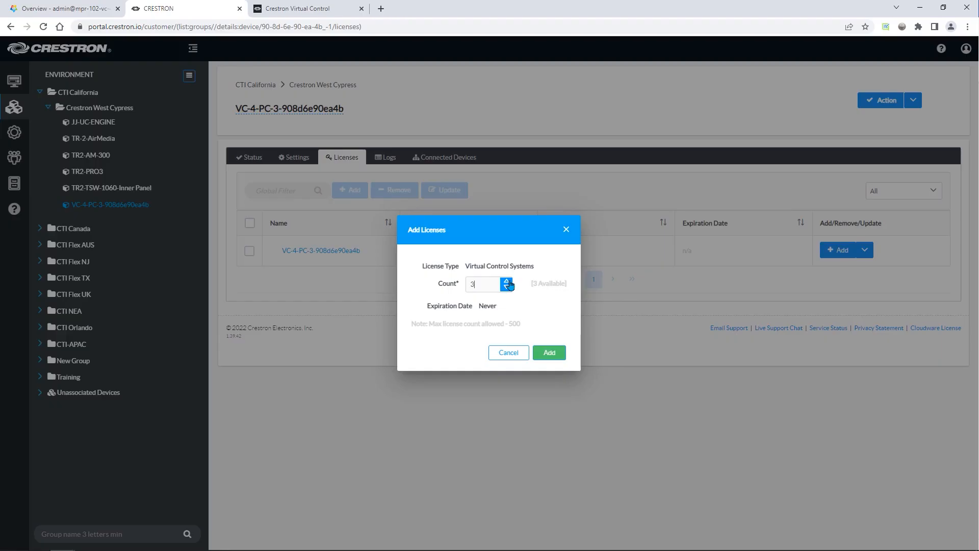
left_click(560, 359)
left_click(559, 359)
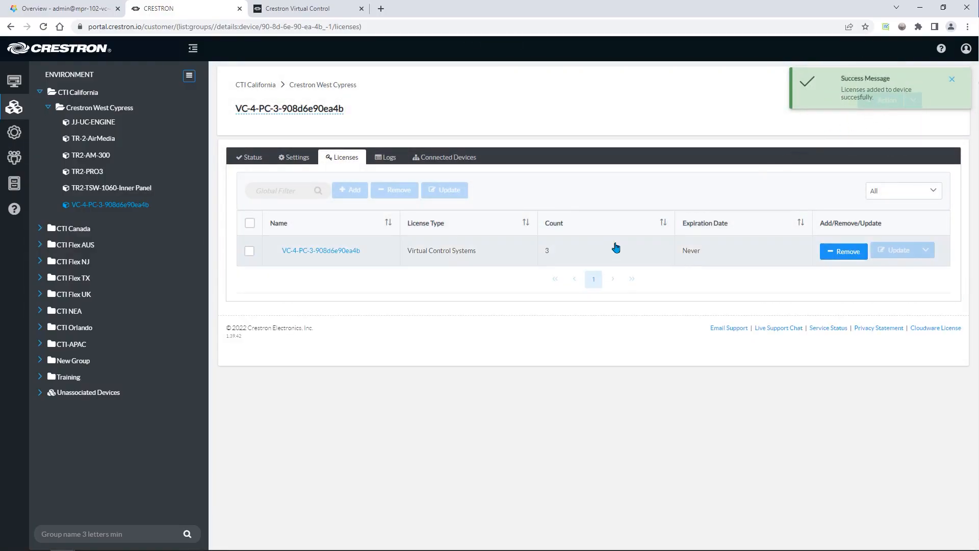
left_click(549, 259)
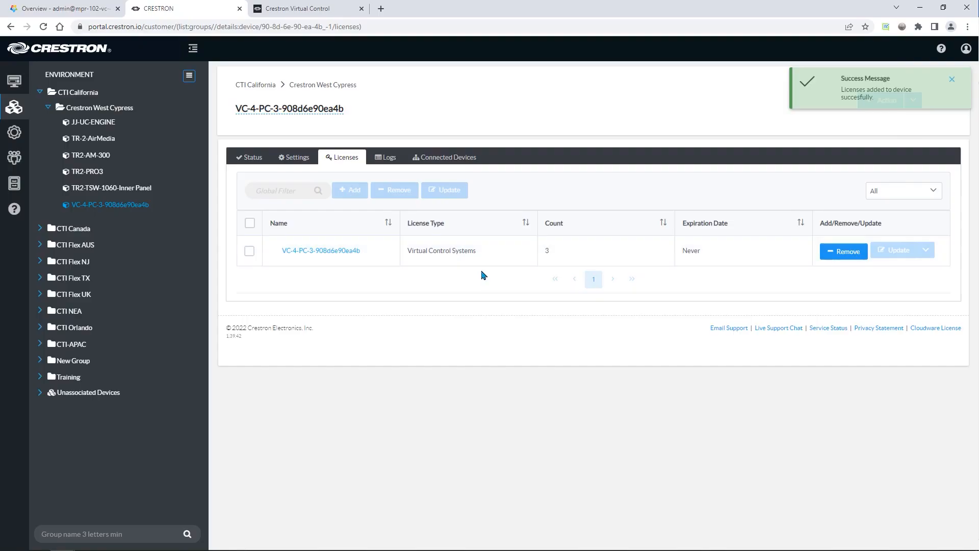